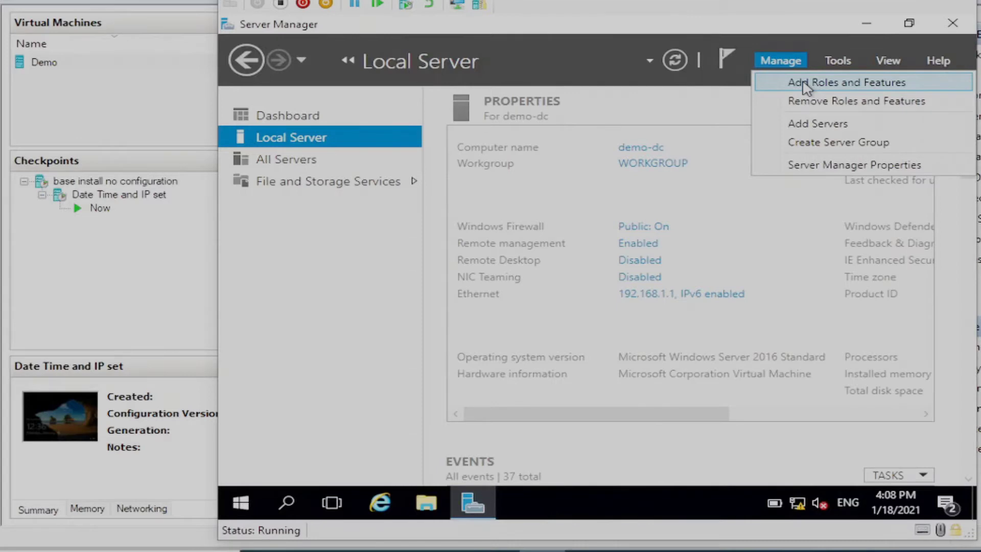
Start adding roles and features with a role-based or feature-based installation on the server demo-dc.
{"action": "left_click", "coordinate": [805, 87]}
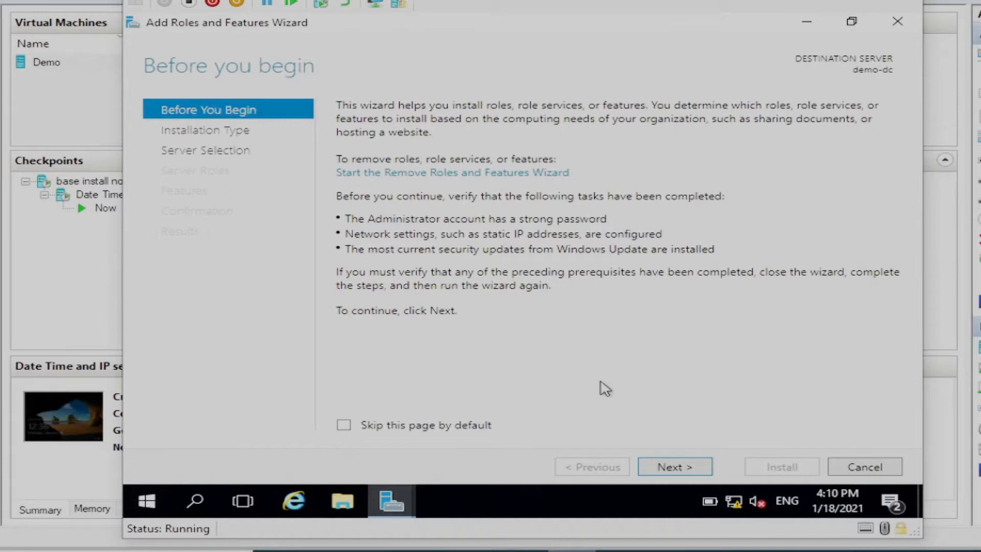
{"action": "left_click", "coordinate": [668, 468]}
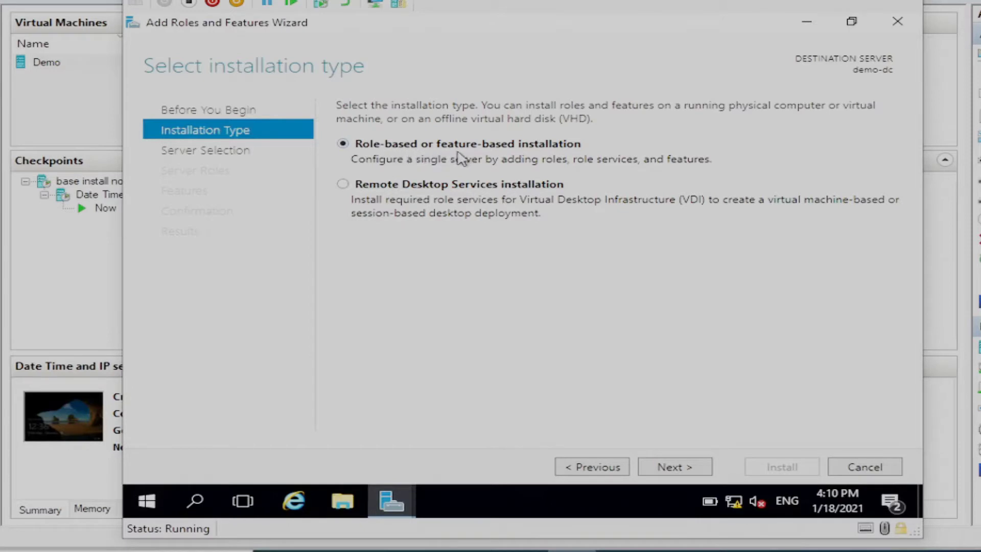
{"action": "left_click", "coordinate": [664, 469]}
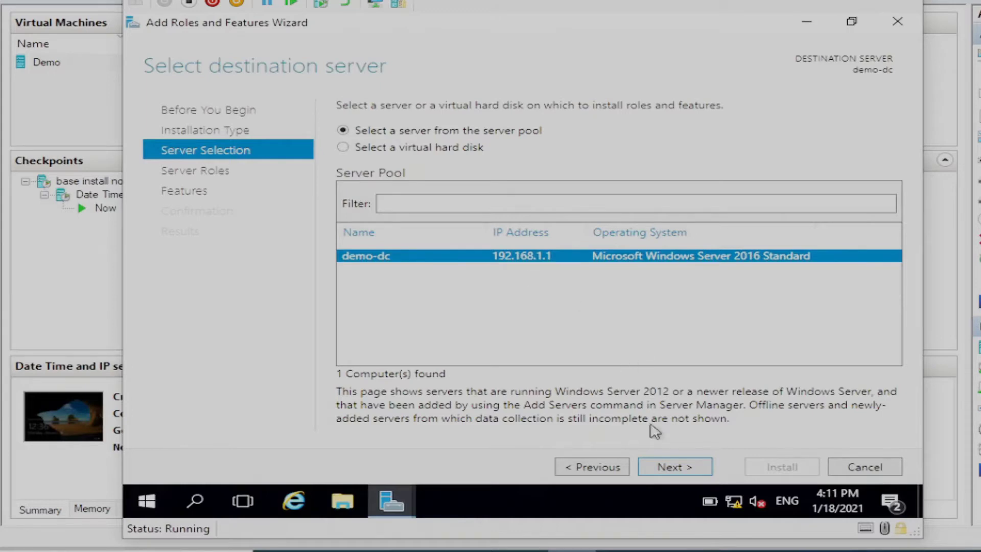
{"action": "left_click", "coordinate": [674, 468]}
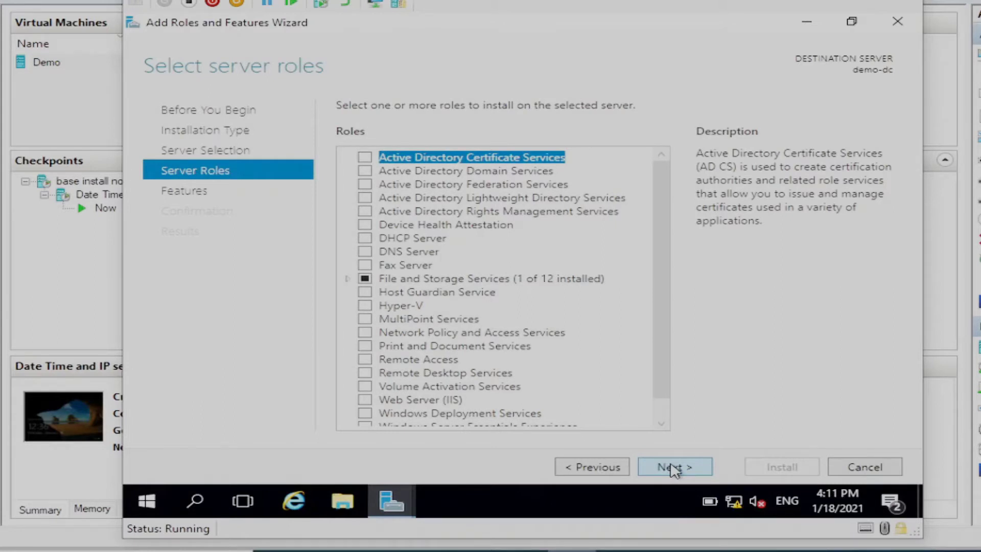
Select the Active Directory Domain Services role together with its required features and management tools.
{"action": "left_click", "coordinate": [365, 171]}
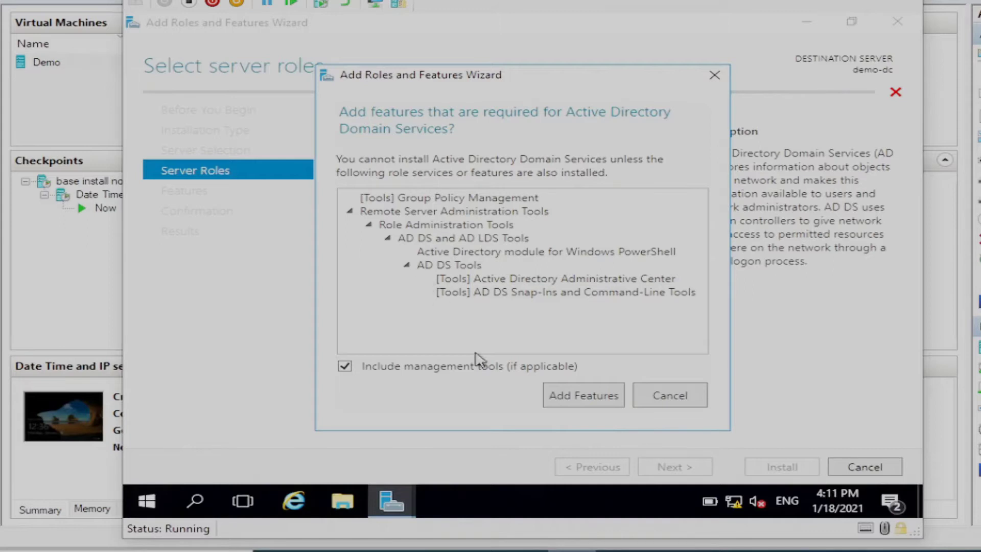
{"action": "left_click", "coordinate": [587, 403]}
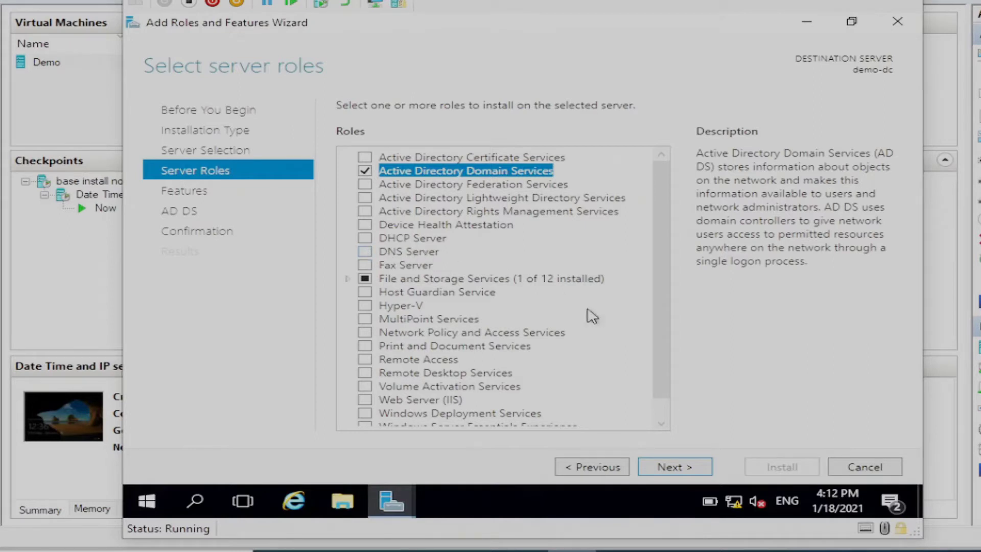
{"action": "left_click", "coordinate": [673, 467]}
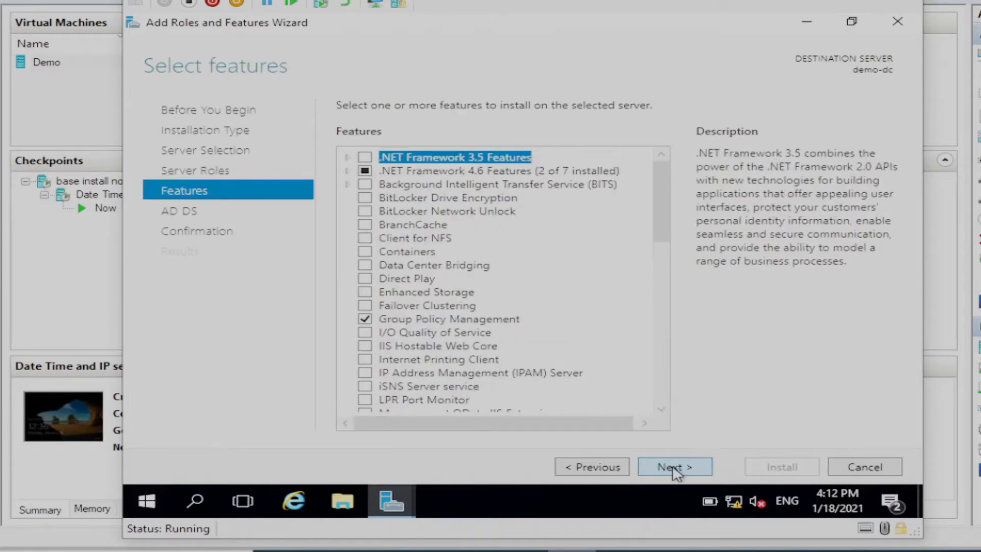
Keep the default feature selection, install Active Directory Domain Services on demo-dc and close the wizard.
{"action": "left_click", "coordinate": [674, 468]}
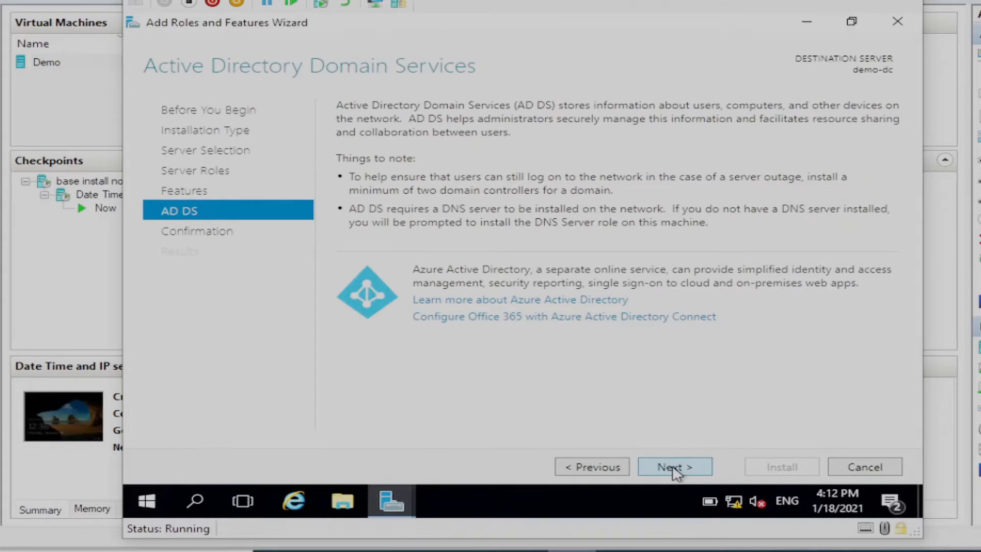
{"action": "left_click", "coordinate": [674, 467]}
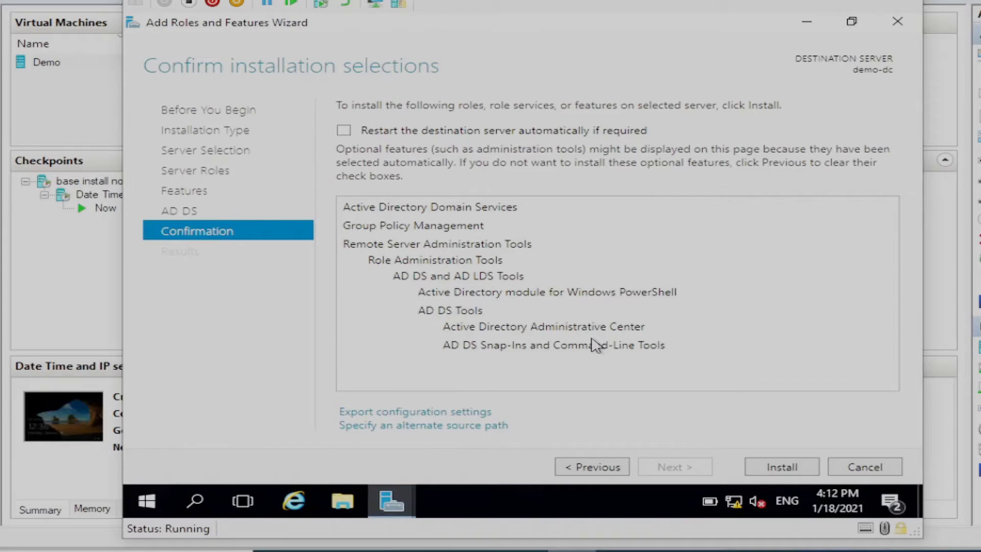
{"action": "left_click", "coordinate": [775, 468]}
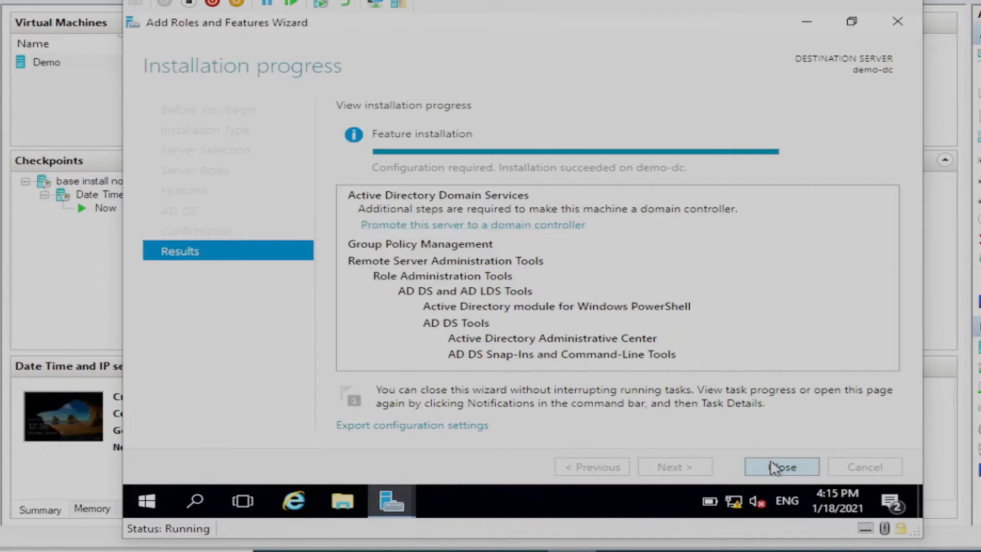
{"action": "left_click", "coordinate": [782, 468]}
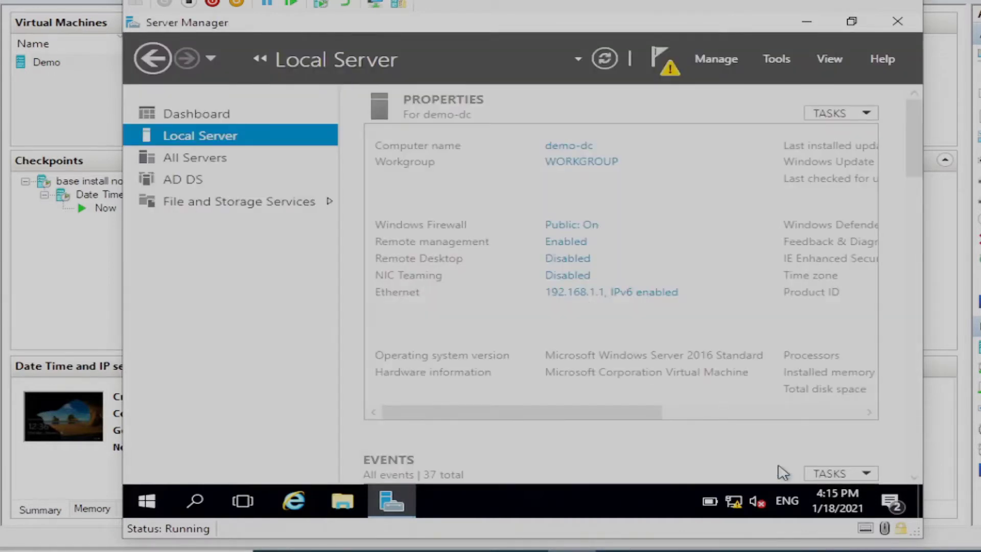
Open the post-deployment configuration for promoting this server to a domain controller and maximize its wizard.
{"action": "left_click", "coordinate": [659, 61]}
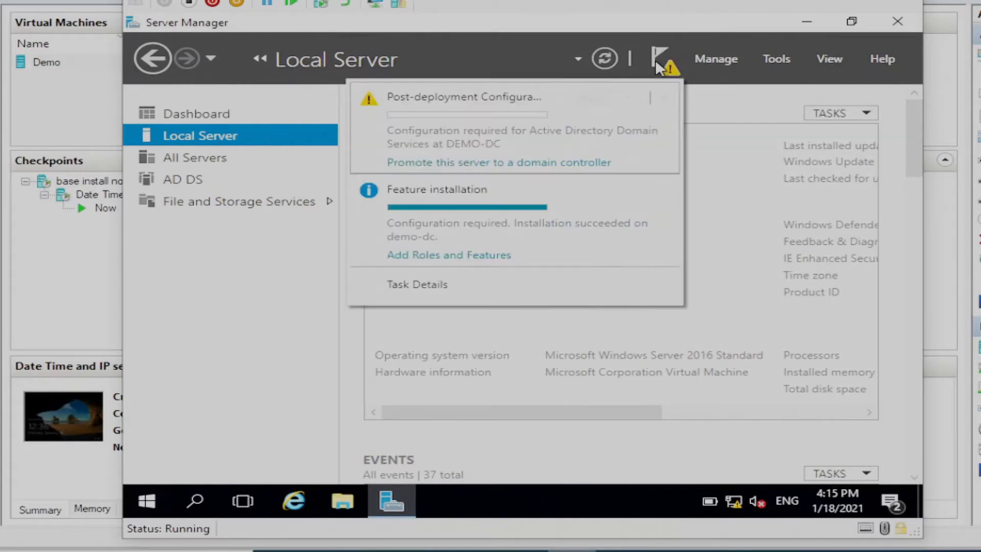
{"action": "left_click", "coordinate": [547, 163]}
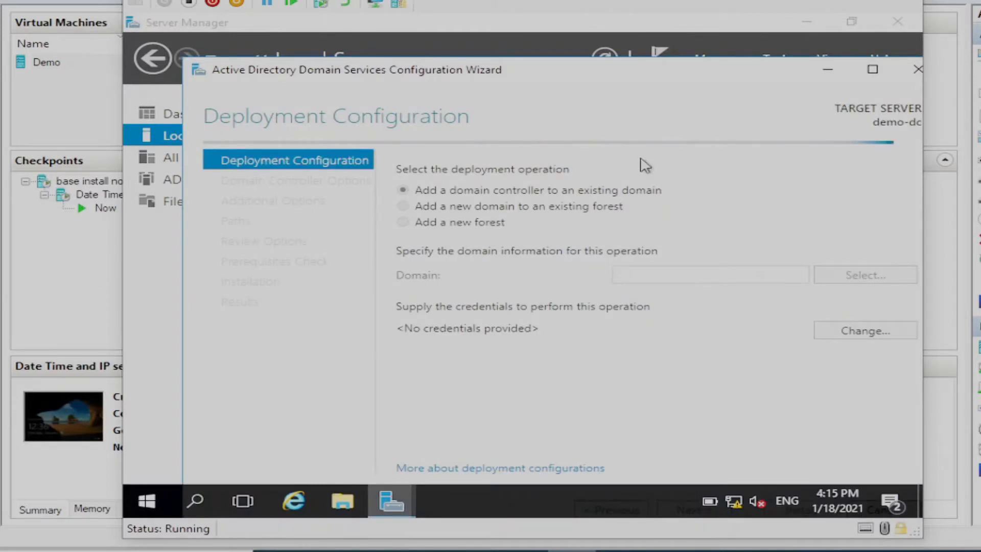
{"action": "left_click", "coordinate": [874, 70]}
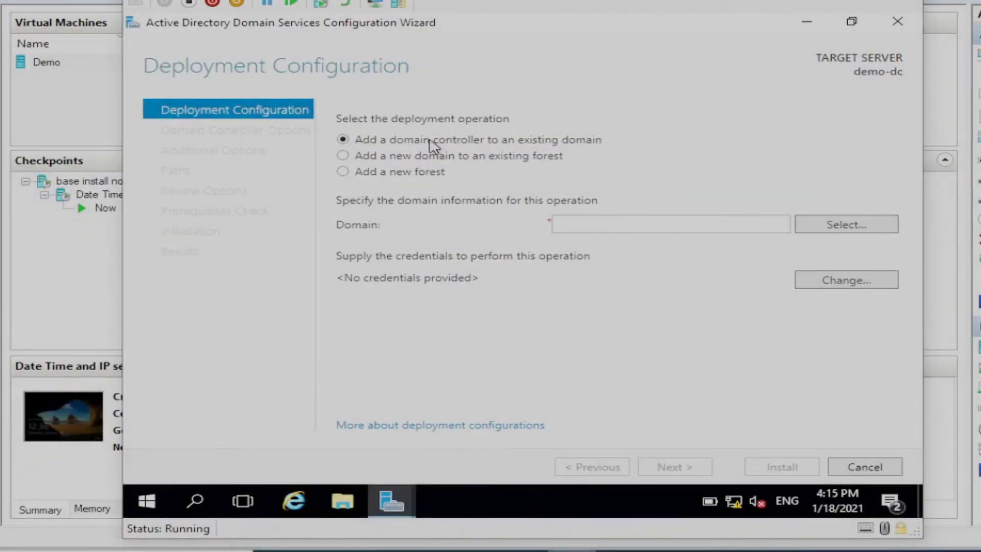
Set the deployment operation to a new forest with the root domain name demo.local.
{"action": "left_click", "coordinate": [427, 176]}
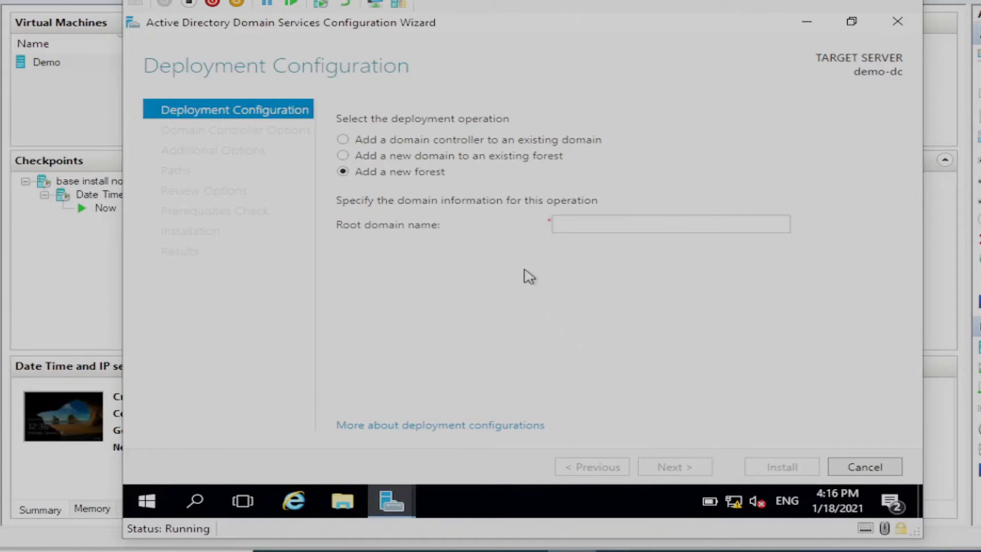
{"action": "left_click", "coordinate": [582, 225]}
{"action": "type", "text": "demo.local"}
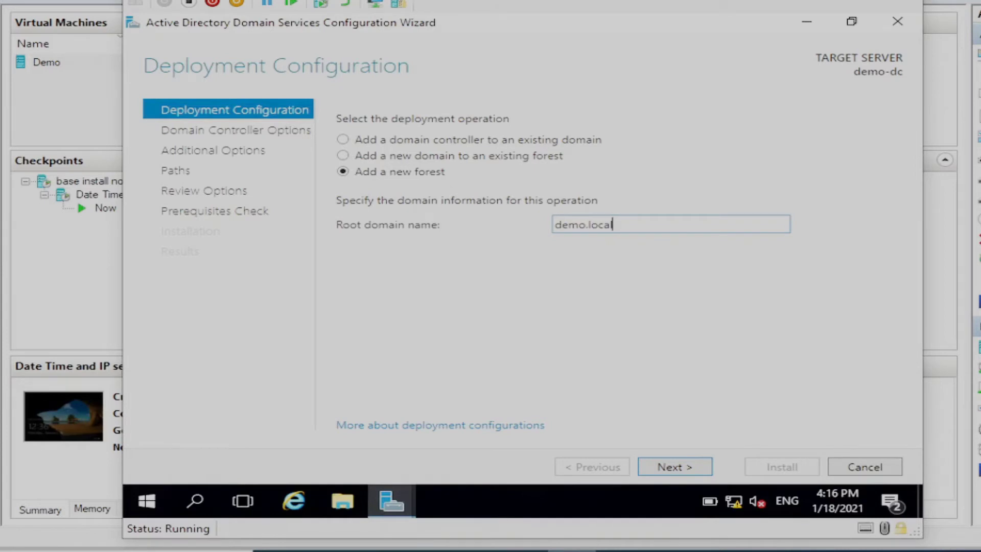
{"action": "left_click", "coordinate": [680, 467]}
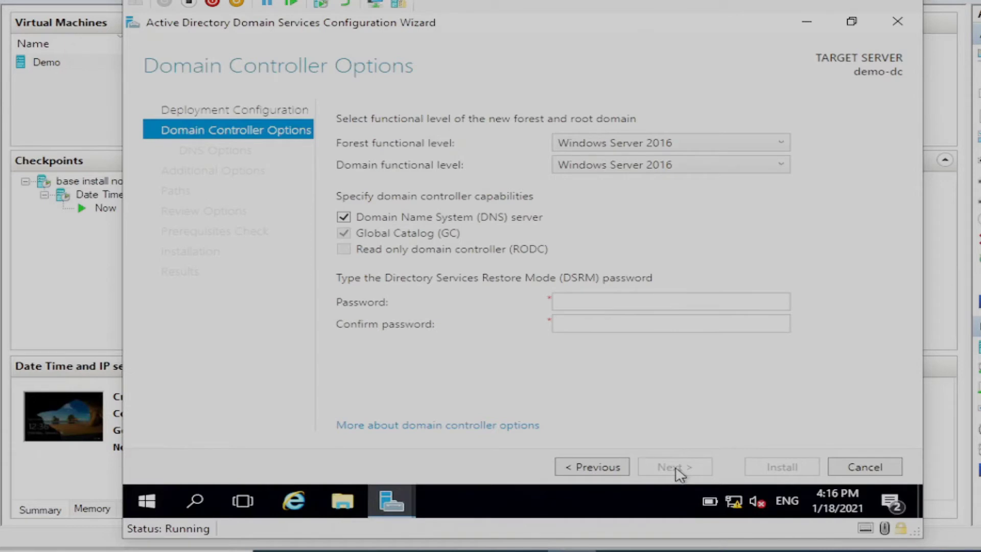
Enter and confirm the Directory Services Restore Mode password, keeping the default domain controller options.
{"action": "left_click", "coordinate": [576, 303]}
{"action": "type", "text": "•••••••••••••"}
{"action": "key", "text": "Tab"}
{"action": "type", "text": "•••••"}
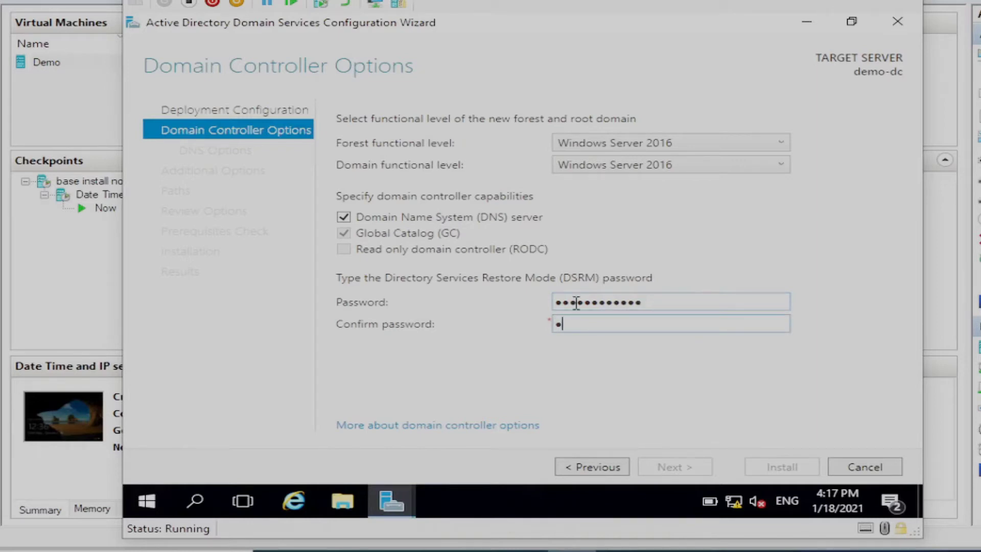
{"action": "type", "text": "••••••••"}
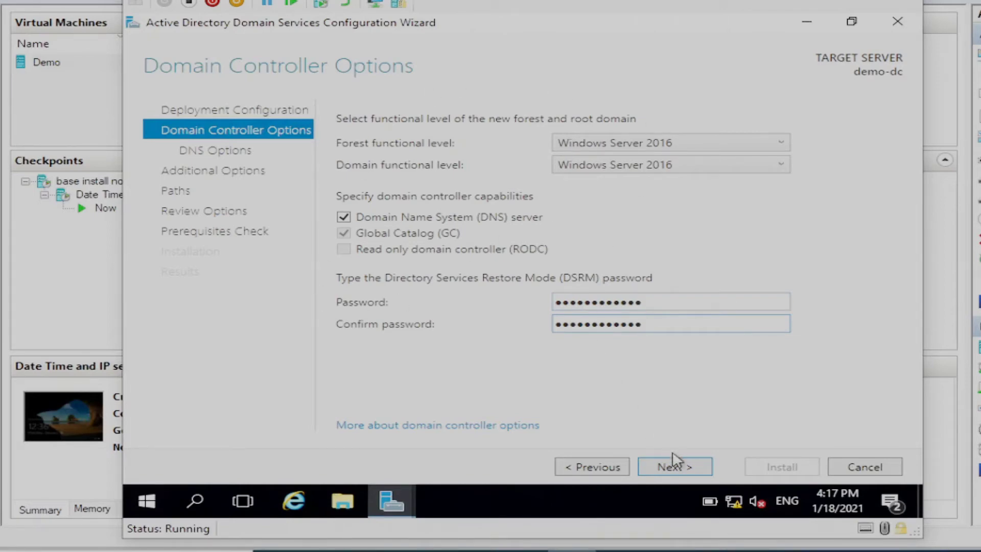
{"action": "left_click", "coordinate": [675, 472]}
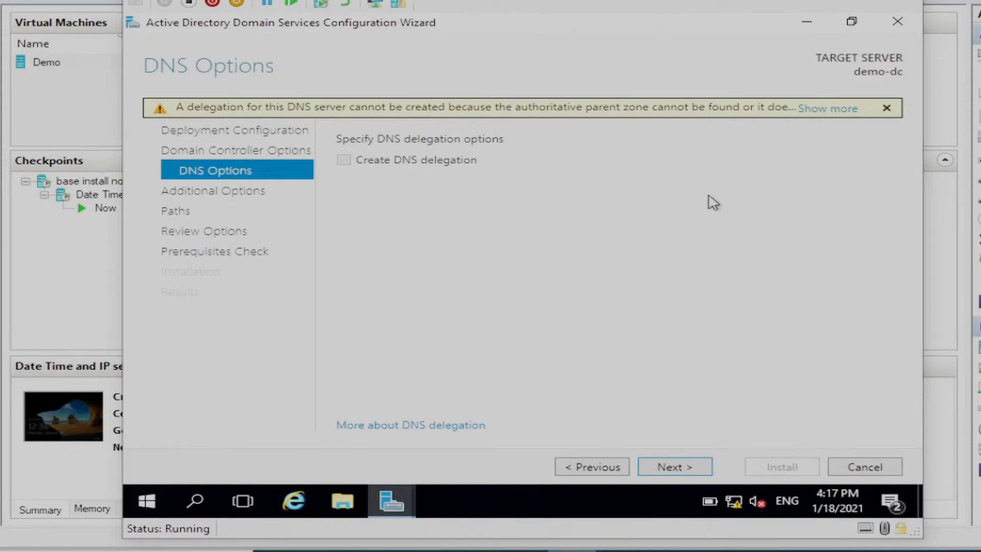
Read the full DNS delegation warning and continue without creating a DNS delegation.
{"action": "left_click", "coordinate": [826, 119]}
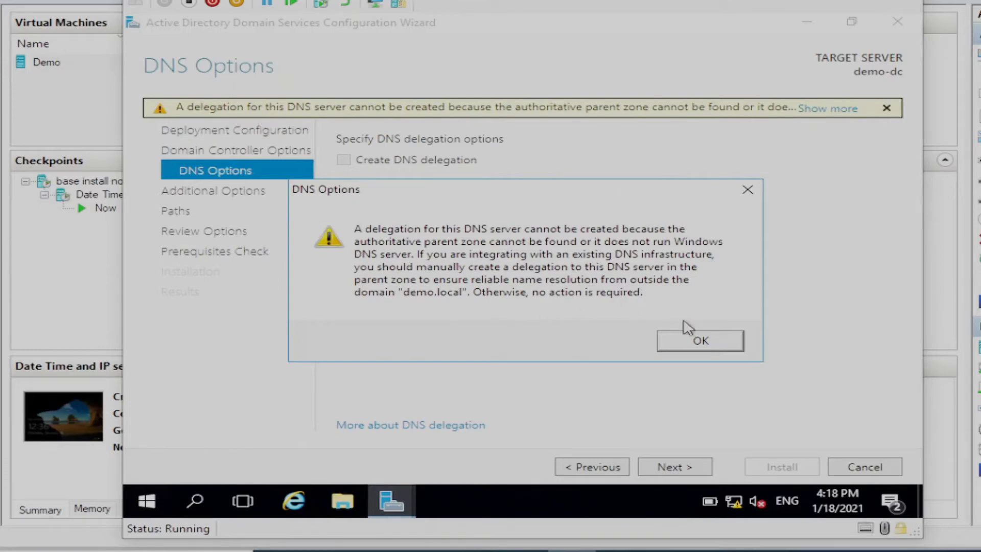
{"action": "left_click", "coordinate": [696, 341]}
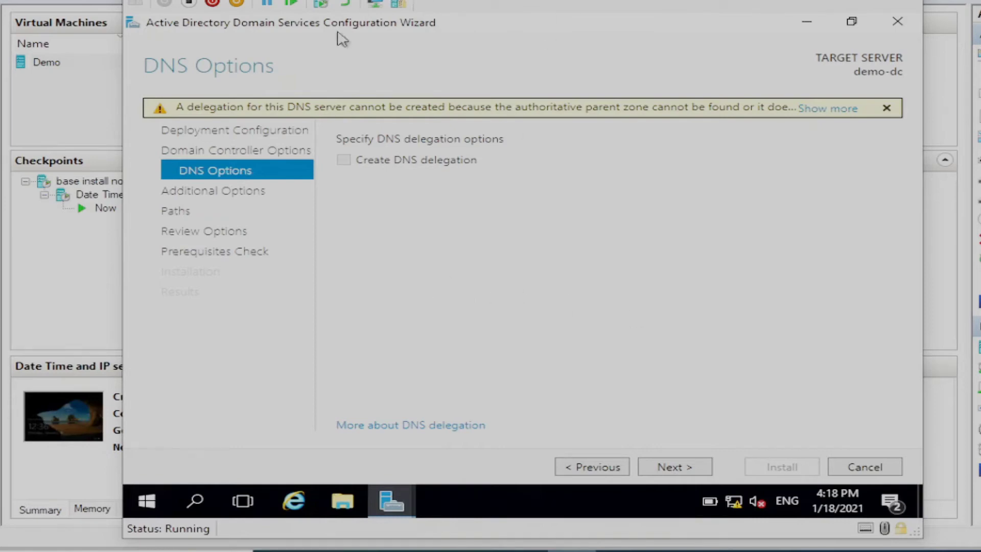
{"action": "left_click", "coordinate": [674, 467]}
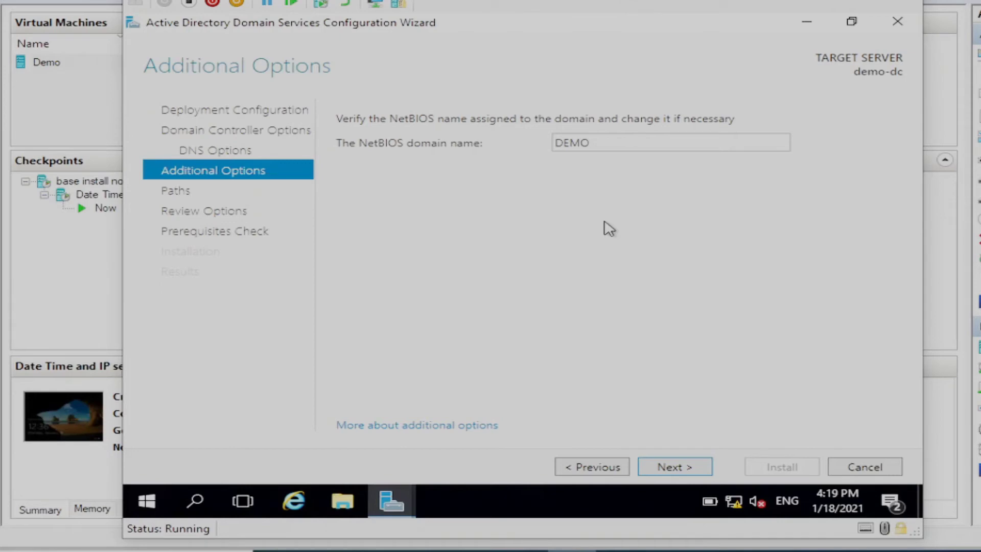
Accept the NetBIOS domain name DEMO and the default database, log and SYSVOL folders, and review the selected options.
{"action": "left_click", "coordinate": [673, 472]}
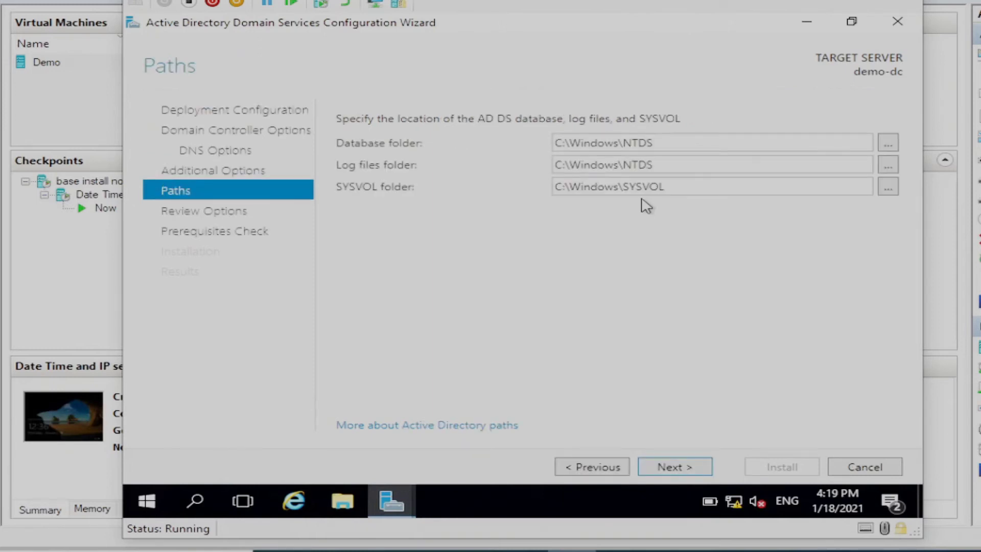
{"action": "left_click", "coordinate": [670, 468]}
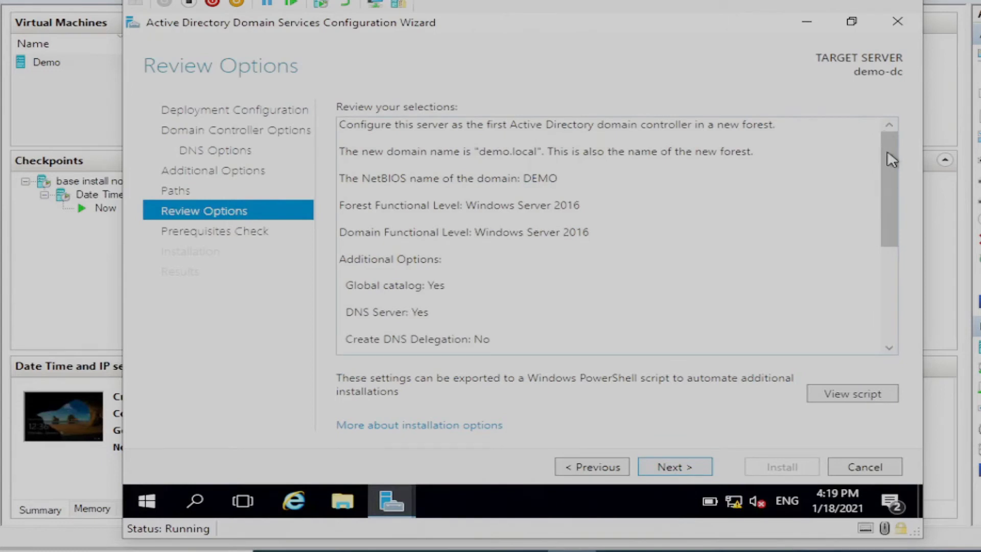
{"action": "left_click_drag", "start_coordinate": [887, 233], "coordinate": [890, 344]}
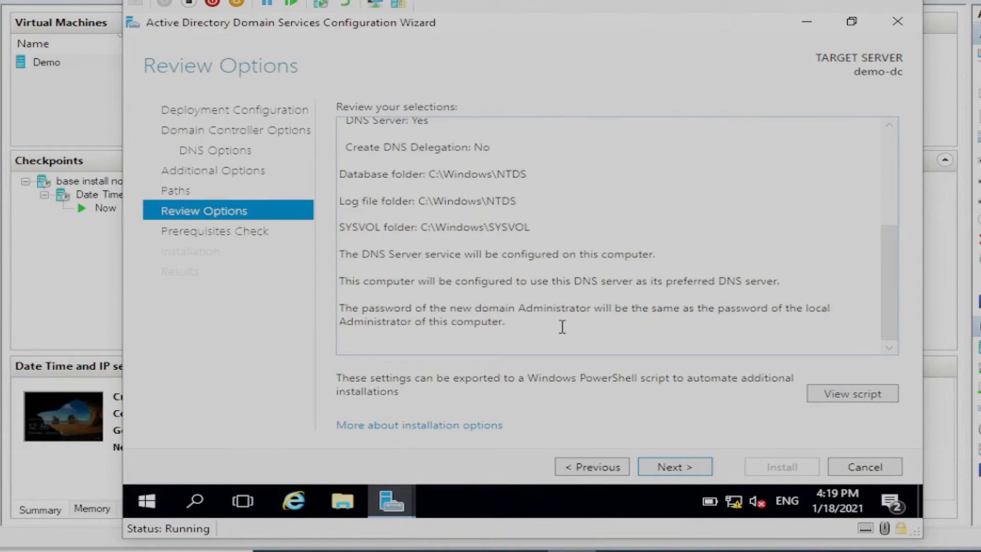
{"action": "left_click", "coordinate": [674, 467]}
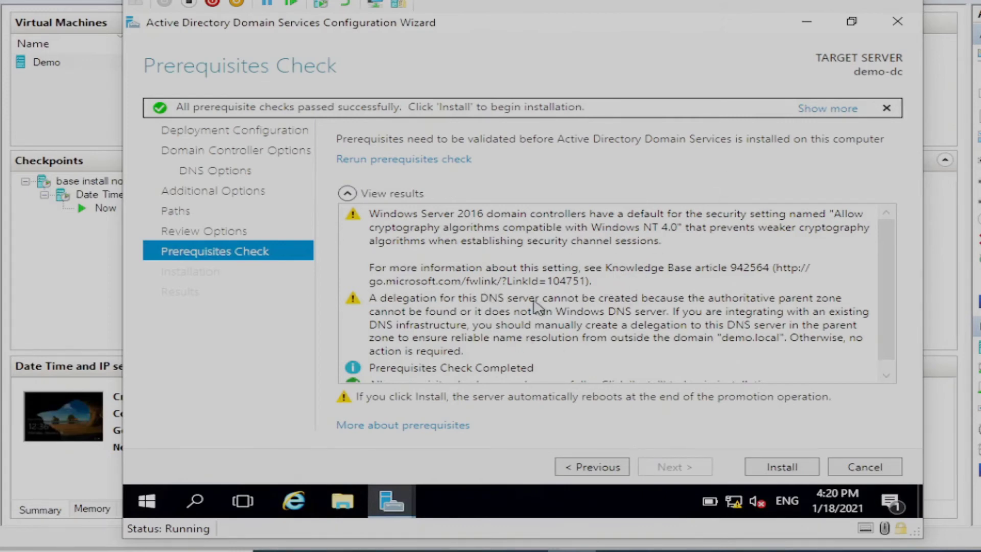
Review the prerequisites check results, install the domain controller configuration and dismiss the sign-out notice.
{"action": "scroll", "coordinate": [884, 327], "scroll_direction": "down", "scroll_amount": 2}
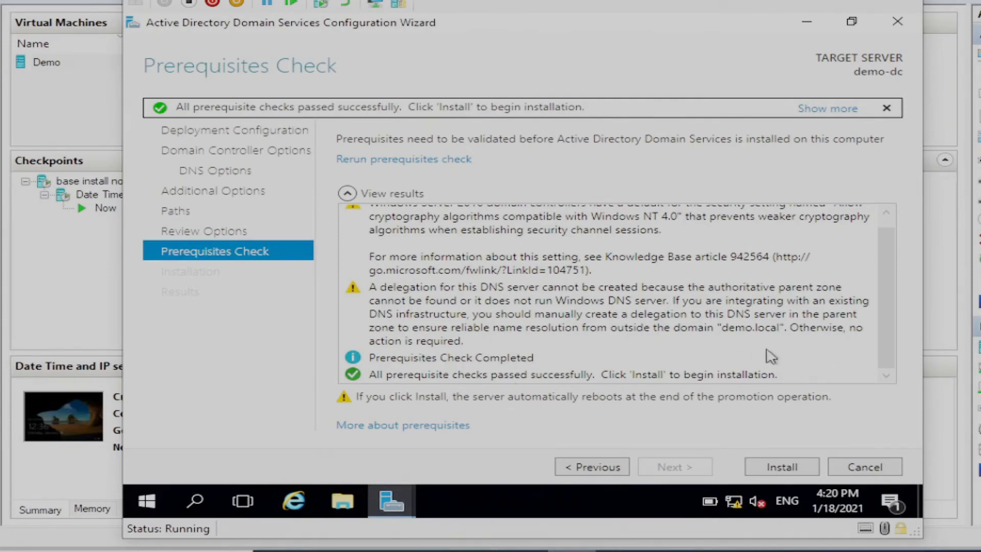
{"action": "left_click", "coordinate": [776, 474]}
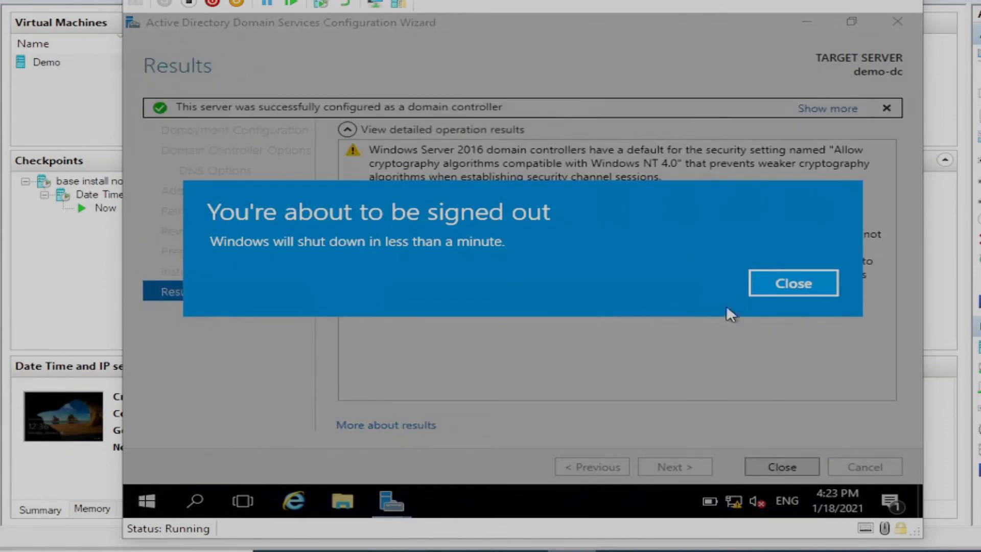
{"action": "left_click", "coordinate": [778, 285]}
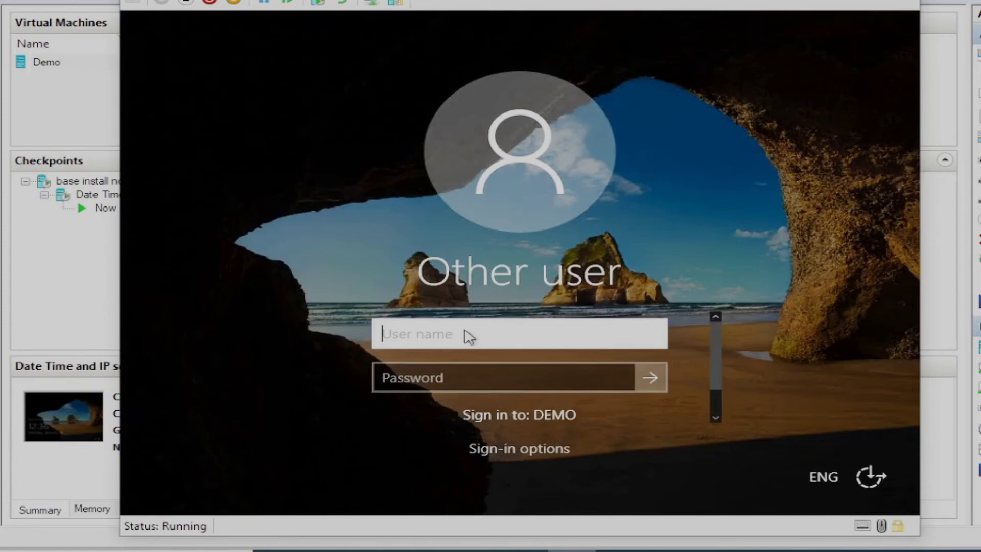
Sign in to the DEMO domain as administrator with the account password.
{"action": "type", "text": "administra"}
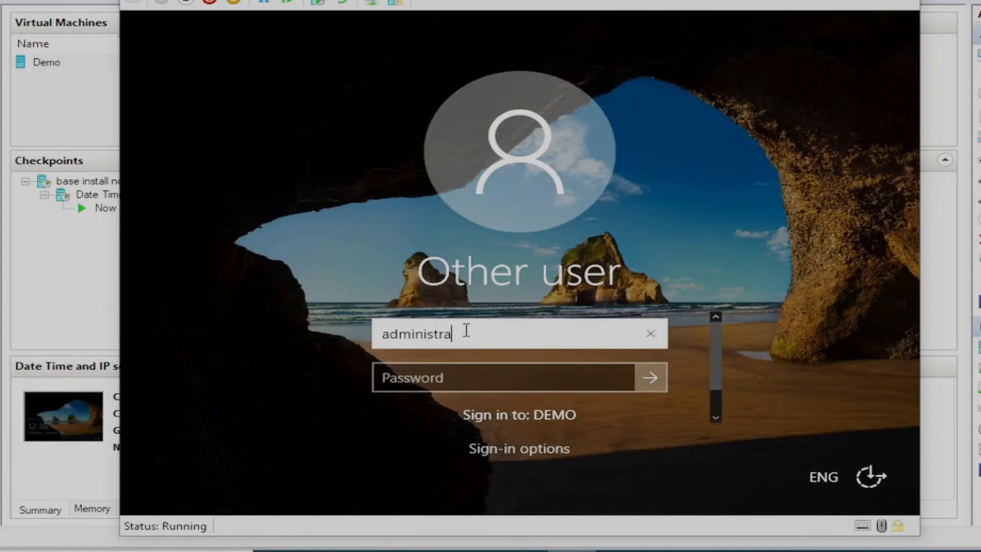
{"action": "type", "text": "tor"}
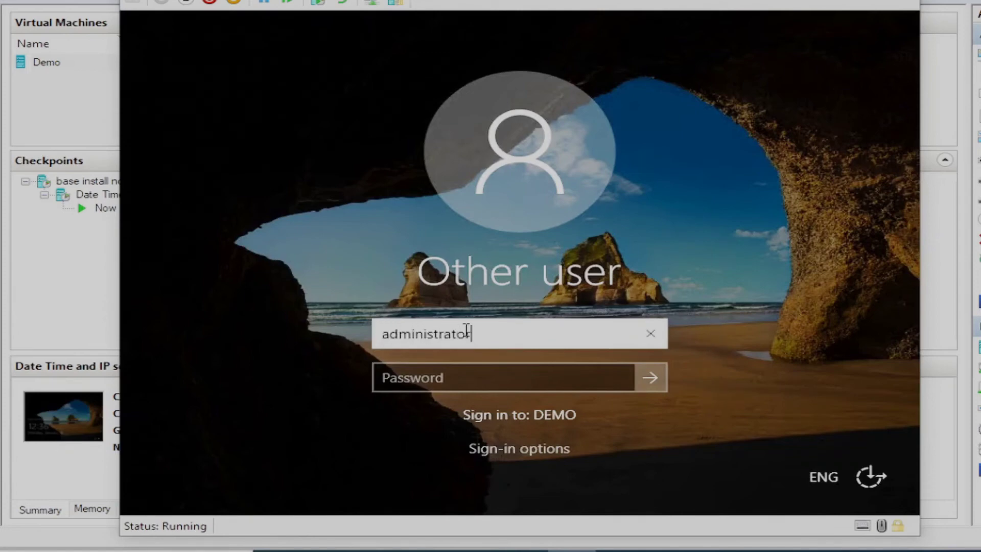
{"action": "key", "text": "Tab"}
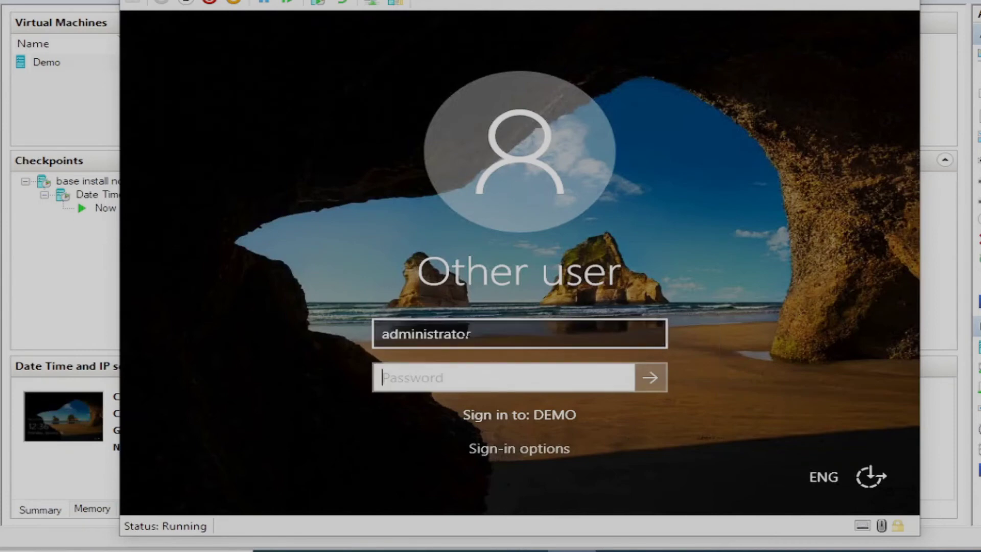
{"action": "type", "text": "••••••••••"}
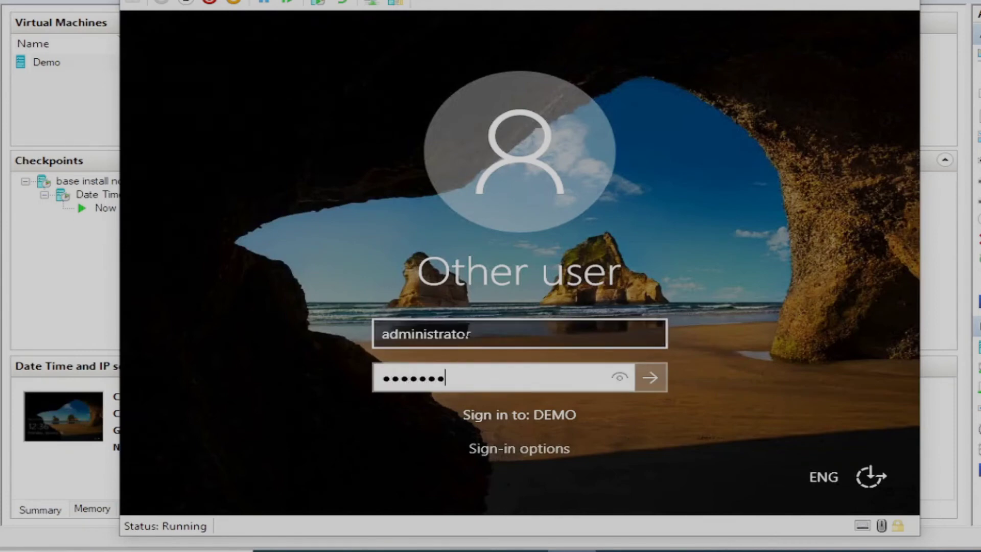
{"action": "type", "text": "•••"}
{"action": "left_click", "coordinate": [651, 379]}
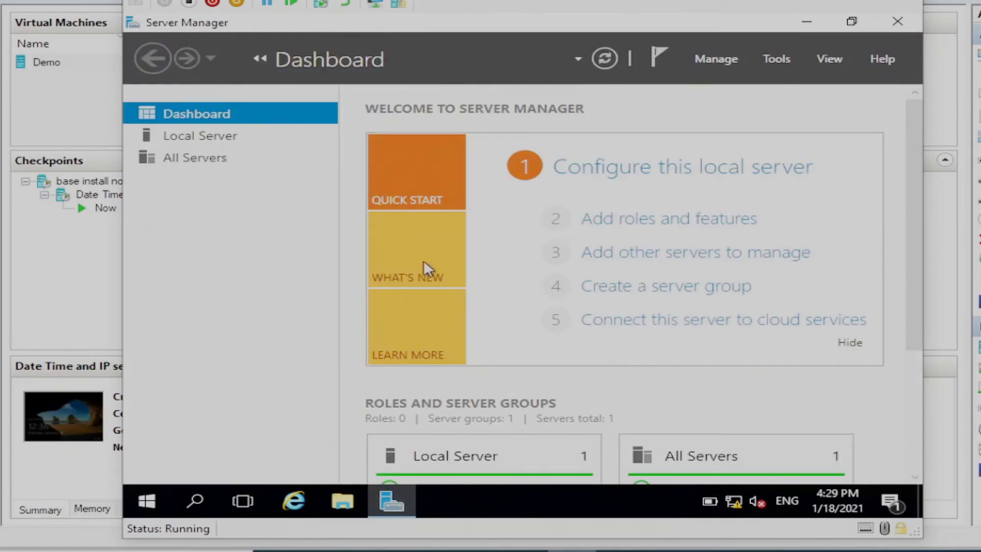
Check the local server's computer name and domain properties, and open Active Directory Users and Computers.
{"action": "left_click", "coordinate": [217, 142]}
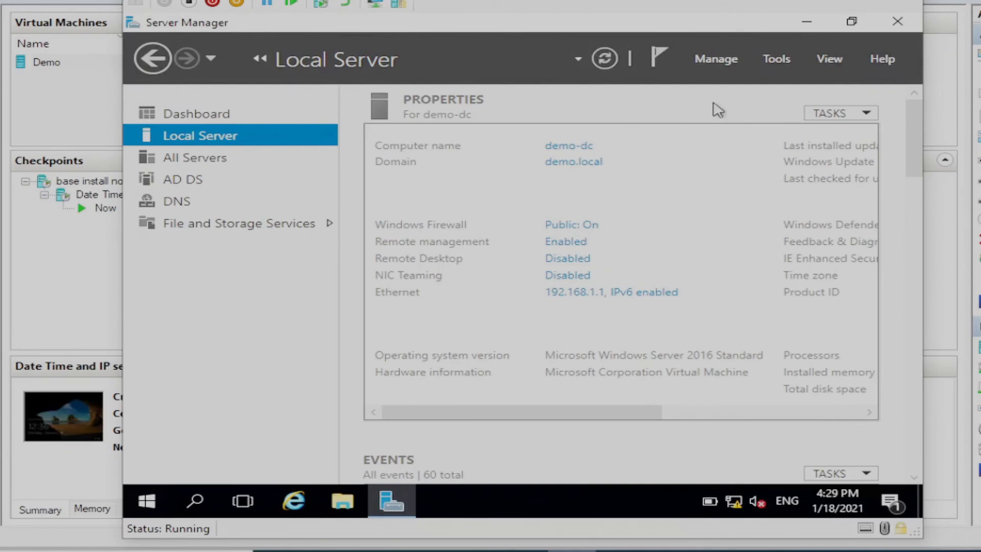
{"action": "left_click", "coordinate": [778, 60]}
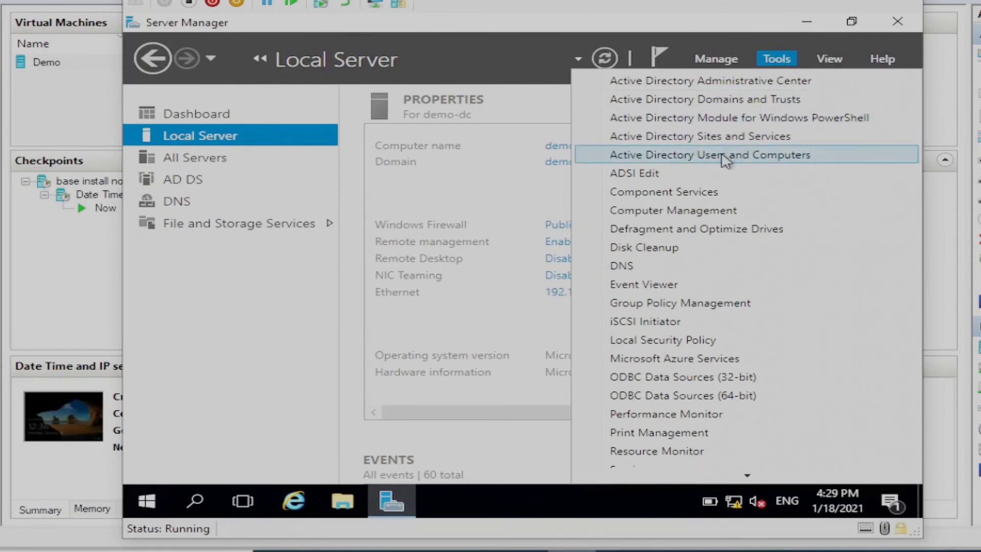
{"action": "left_click", "coordinate": [726, 155]}
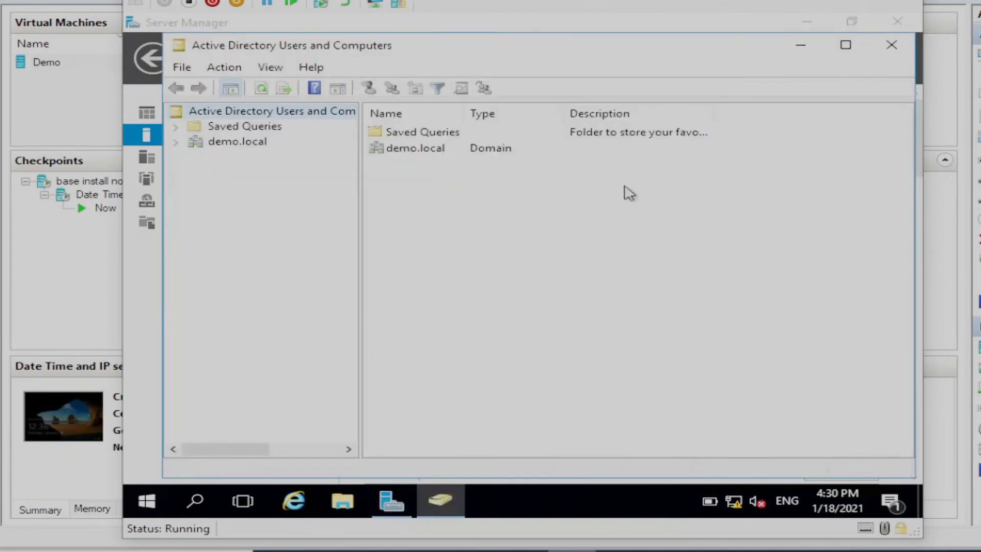
Expand the demo.local domain and examine the contents of its Computers, Domain Controllers and Users folders.
{"action": "left_click", "coordinate": [175, 142]}
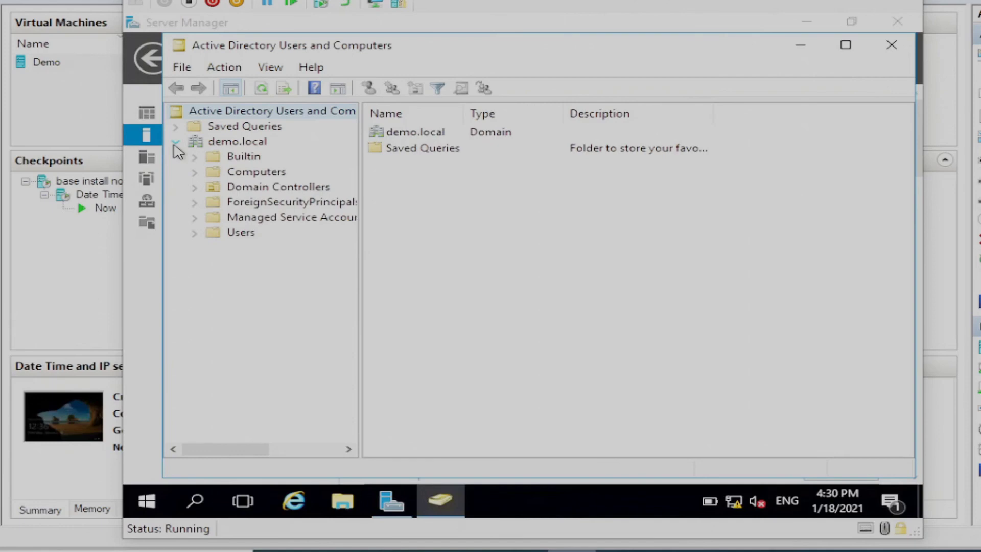
{"action": "left_click", "coordinate": [275, 176]}
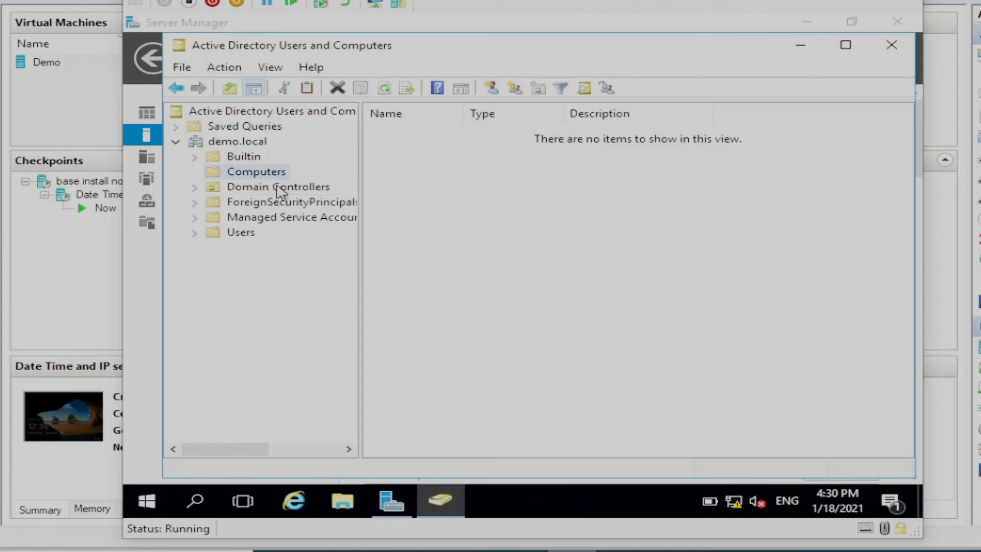
{"action": "left_click", "coordinate": [278, 190]}
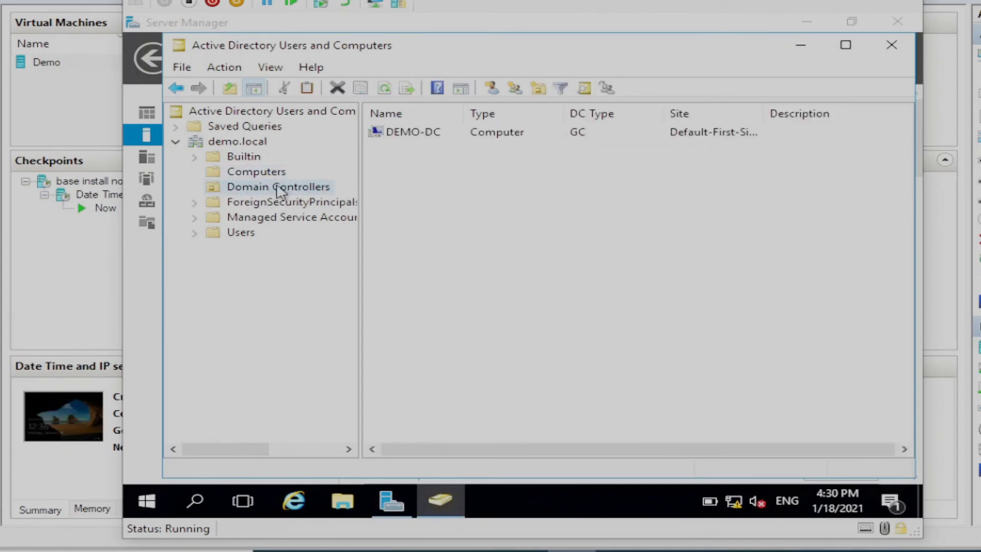
{"action": "left_click", "coordinate": [239, 233]}
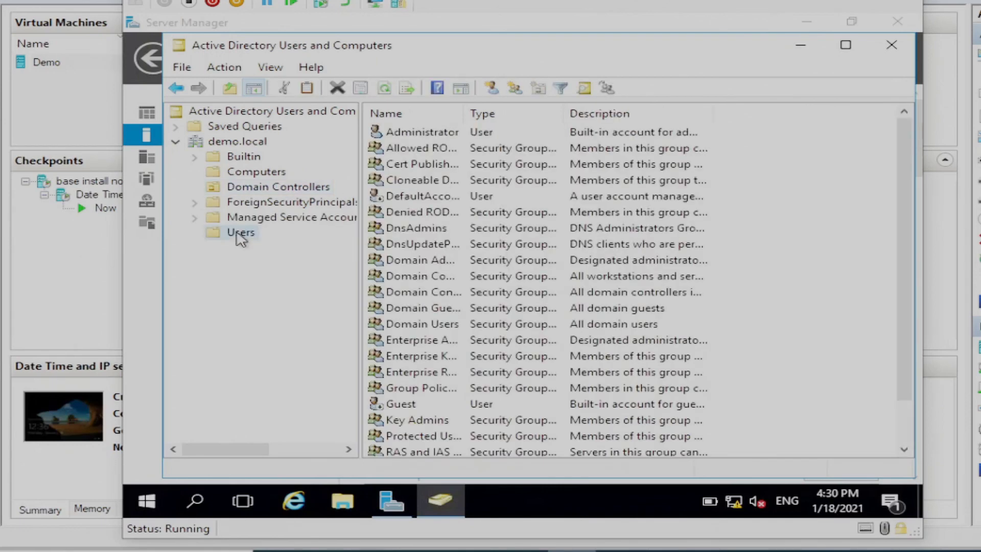
{"action": "scroll", "coordinate": [466, 295], "scroll_direction": "down", "scroll_amount": 1}
{"action": "scroll", "coordinate": [466, 295], "scroll_direction": "up", "scroll_amount": 1}
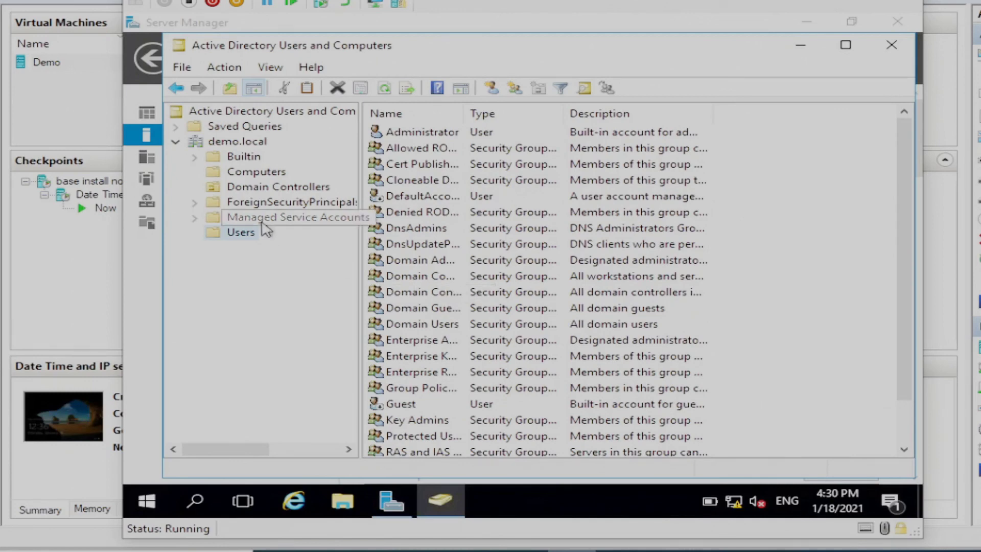
Create an organizational unit named IT directly under demo.local, without protection from accidental deletion.
{"action": "left_click", "coordinate": [235, 143]}
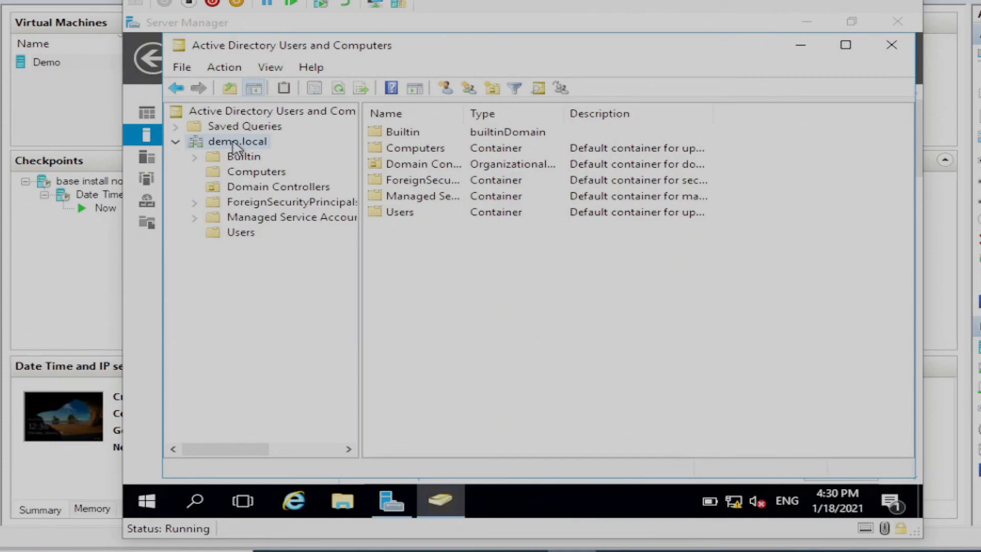
{"action": "right_click", "coordinate": [234, 145]}
{"action": "mouse_move", "coordinate": [413, 269]}
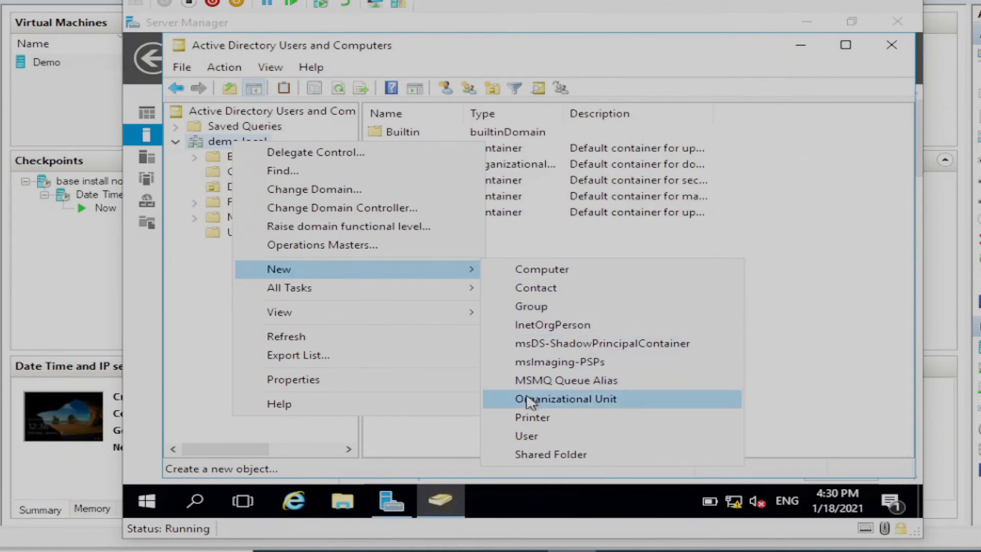
{"action": "left_click", "coordinate": [529, 400]}
{"action": "type", "text": "IT"}
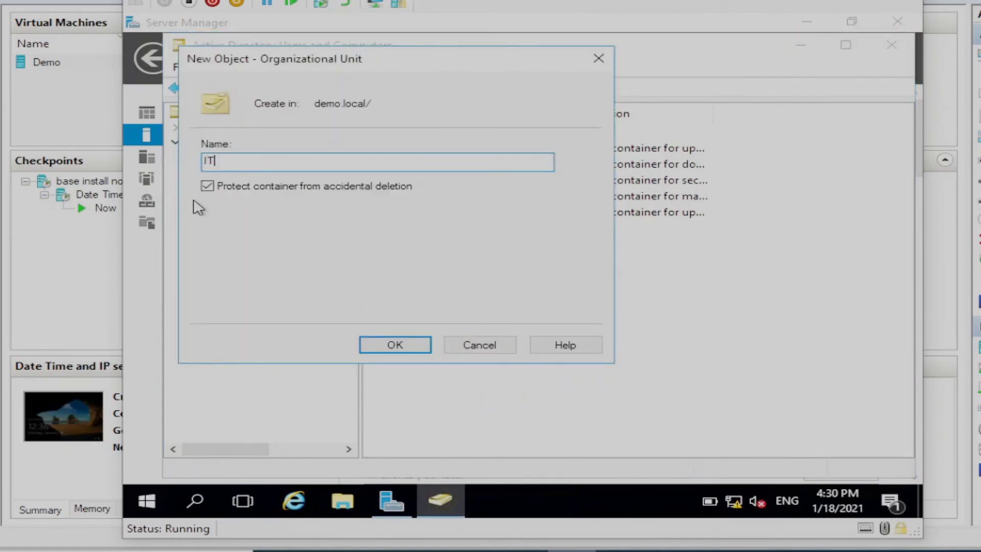
{"action": "left_click", "coordinate": [207, 187]}
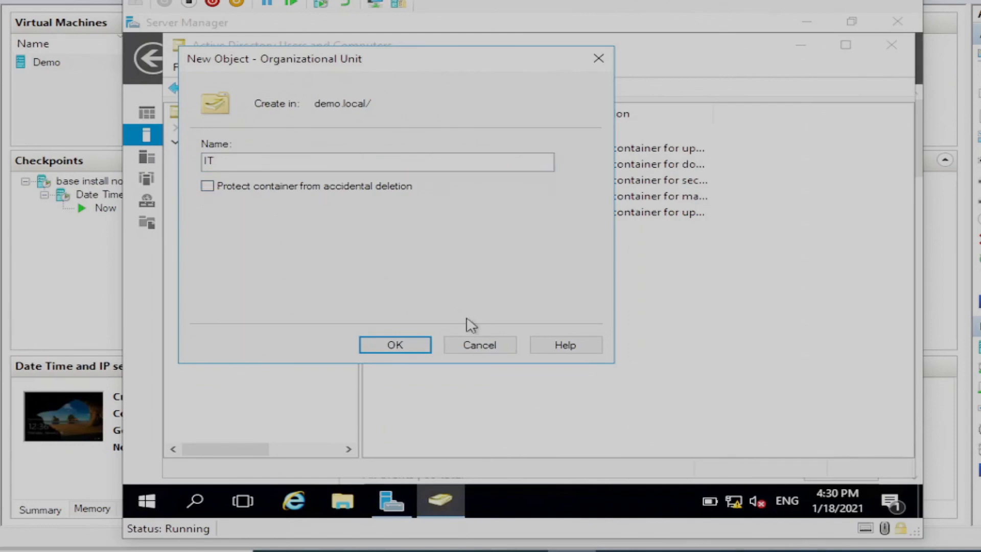
{"action": "left_click", "coordinate": [406, 345]}
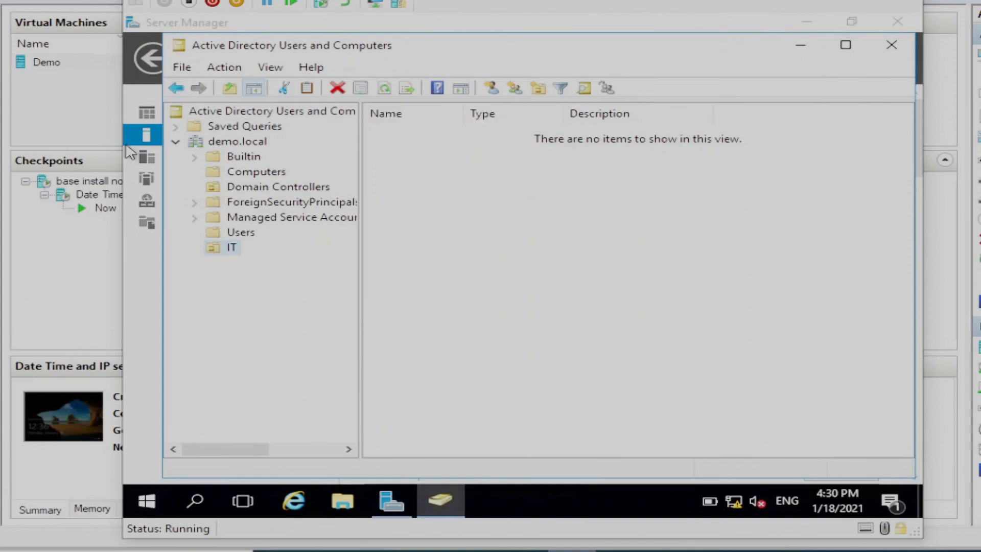
{"action": "right_click", "coordinate": [432, 164]}
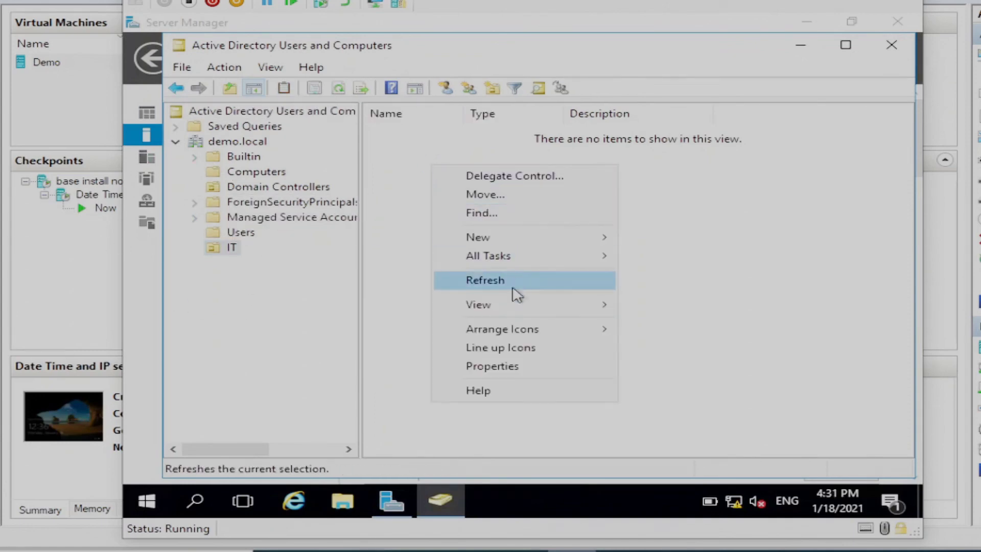
{"action": "mouse_move", "coordinate": [606, 247]}
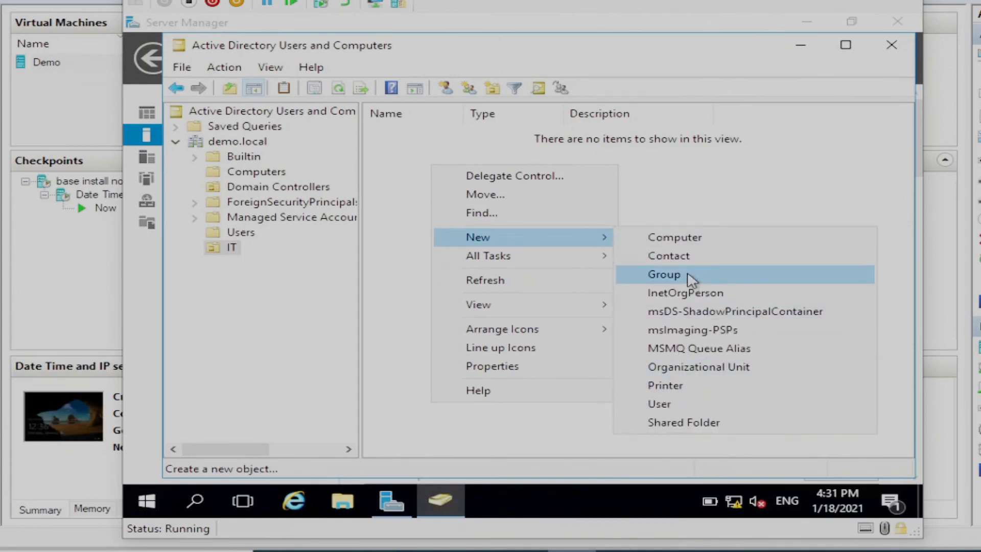
{"action": "left_click", "coordinate": [734, 204]}
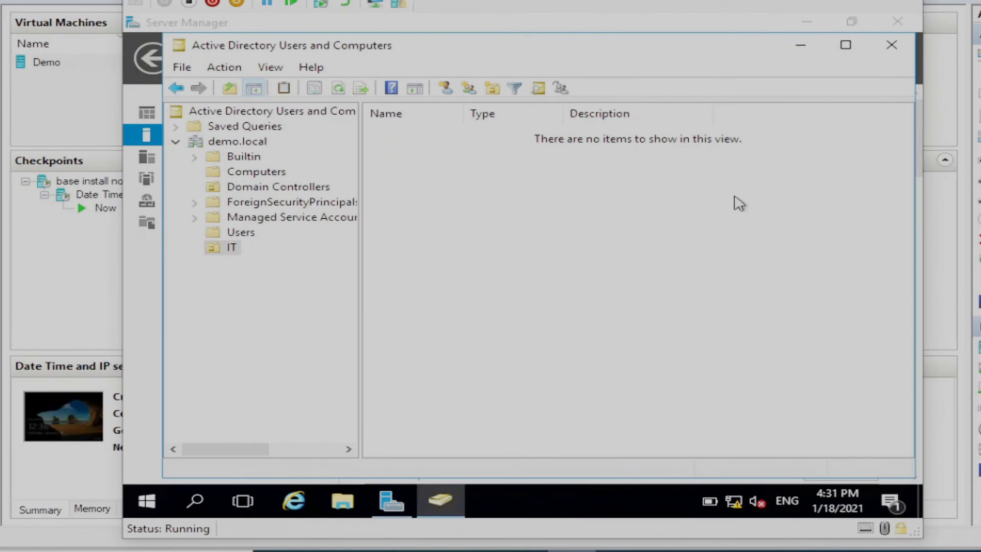